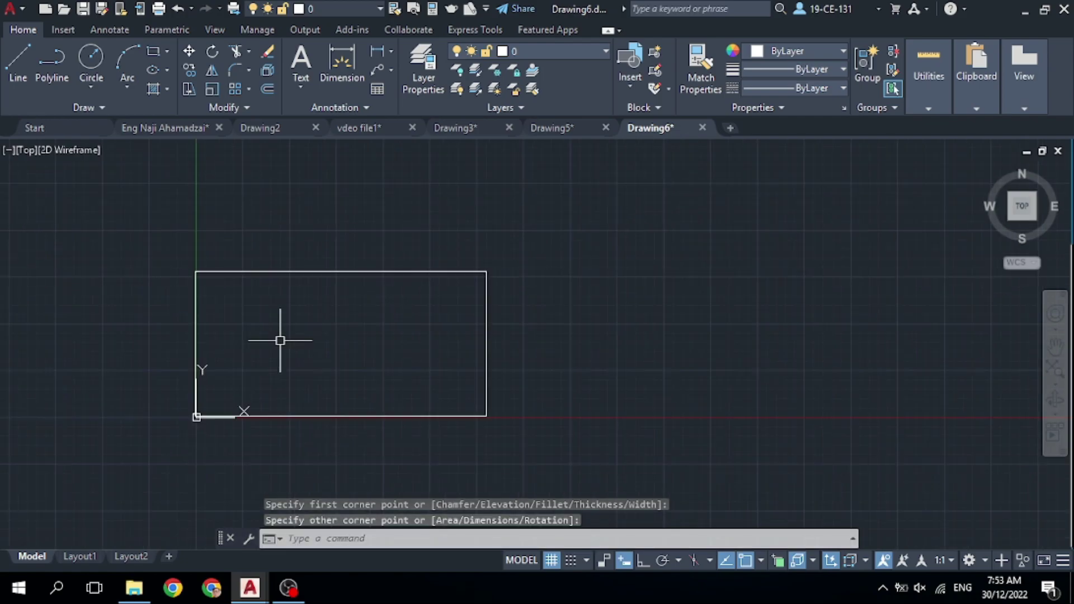
Step: Draw a second rectangle up and to the right of the first one in Drawing6
{"action": "left_click", "coordinate": [152, 51]}
{"action": "left_click", "coordinate": [468, 297]}
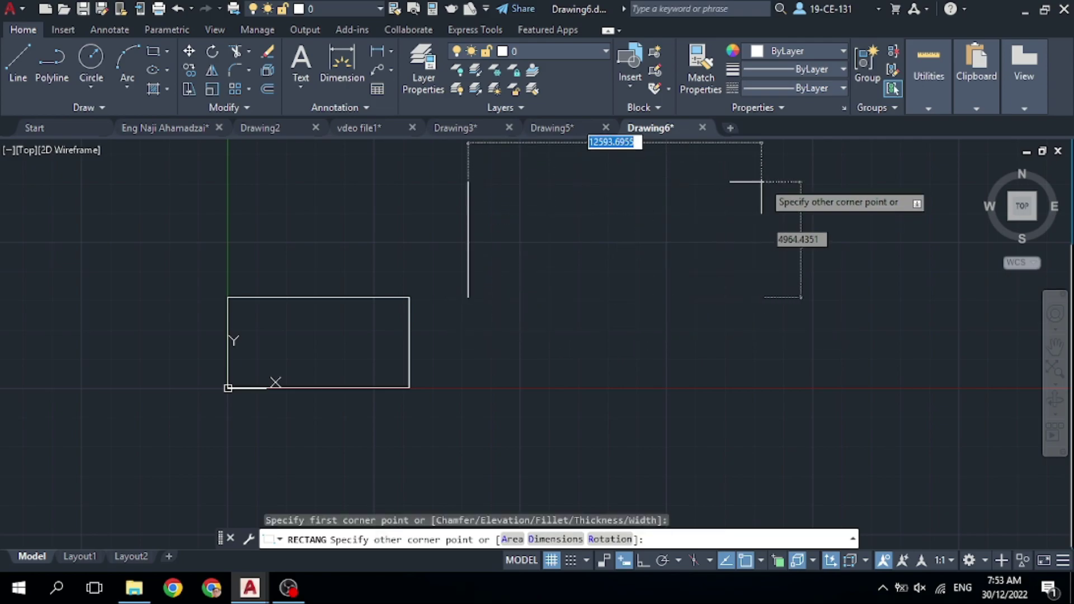
{"action": "left_click", "coordinate": [754, 162]}
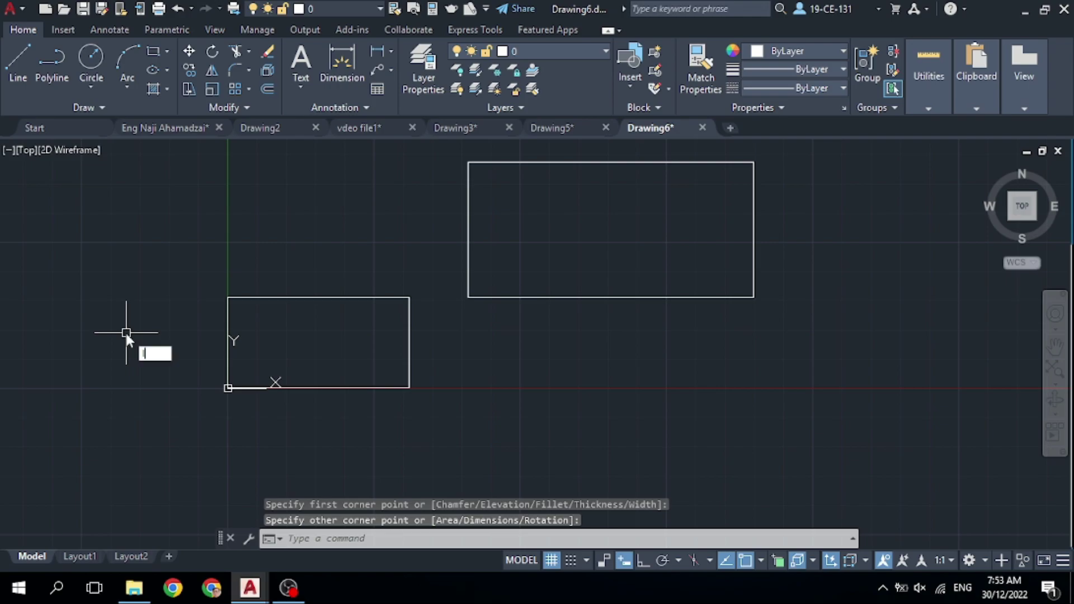
Step: Start LIMITS in Drawing6, zoom around, then leave it for the empty Drawing5
{"action": "type", "text": "LIMITS"}
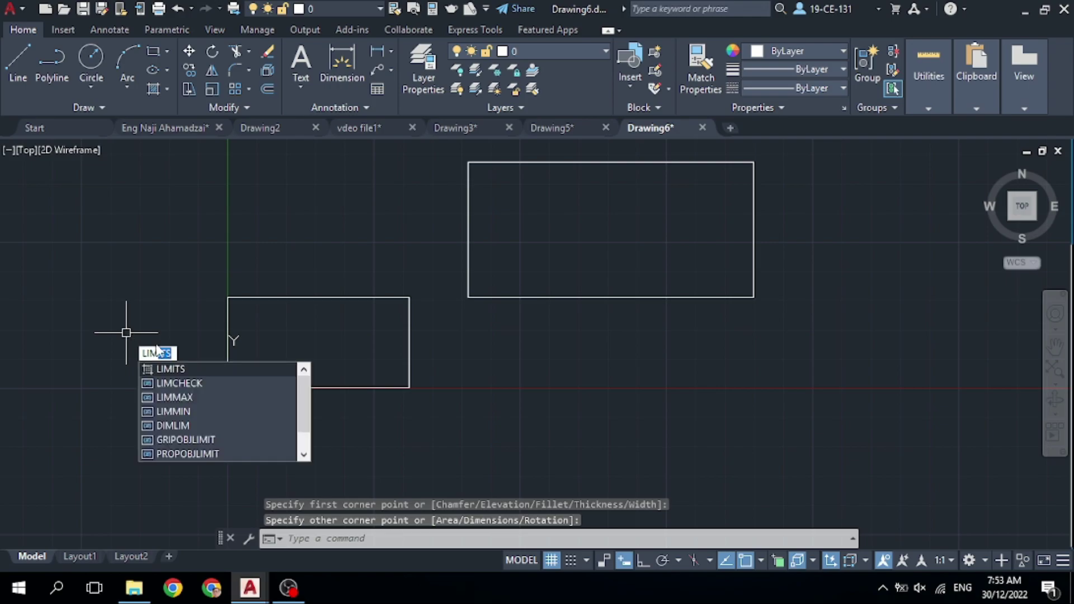
{"action": "key", "text": "Return"}
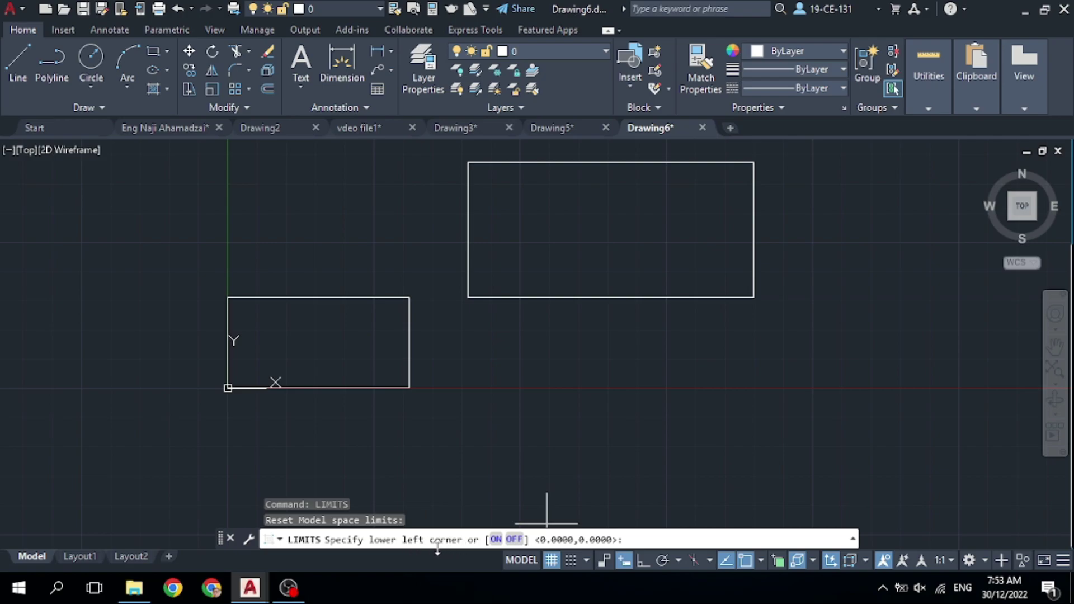
{"action": "scroll", "coordinate": [223, 387], "scroll_direction": "up", "scroll_amount": 4}
{"action": "scroll", "coordinate": [224, 387], "scroll_direction": "up", "scroll_amount": 2}
{"action": "scroll", "coordinate": [369, 358], "scroll_direction": "down", "scroll_amount": 2}
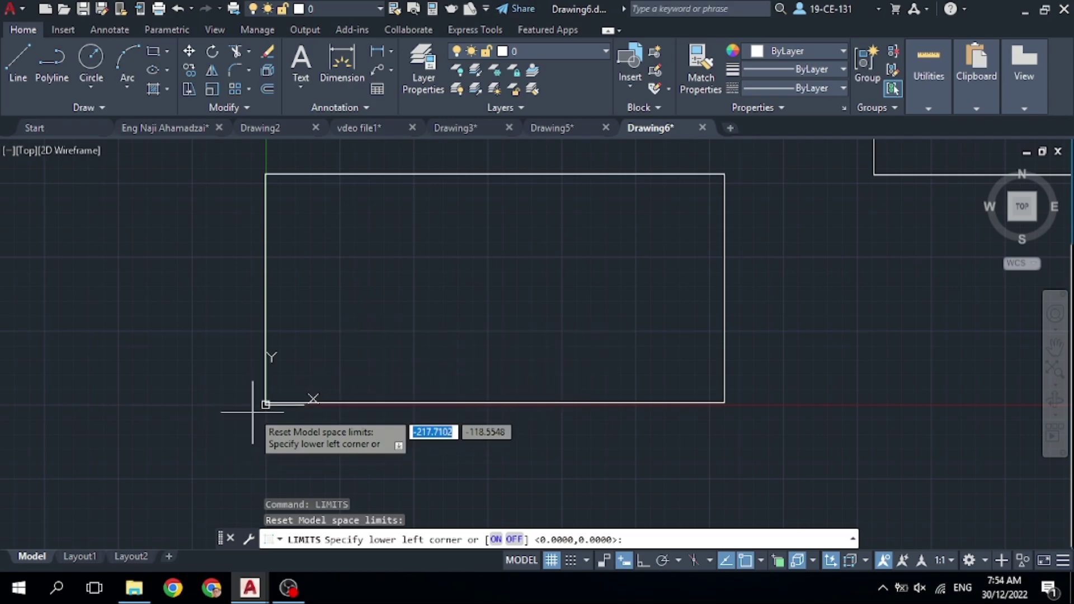
{"action": "scroll", "coordinate": [212, 414], "scroll_direction": "down", "scroll_amount": 4}
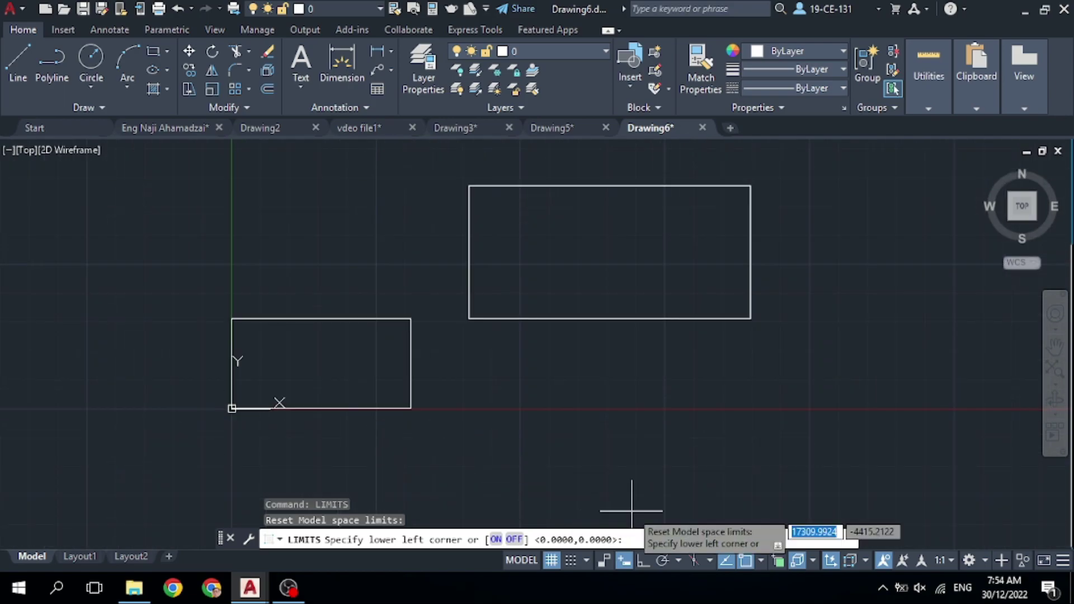
{"action": "scroll", "coordinate": [232, 408], "scroll_direction": "up", "scroll_amount": 2}
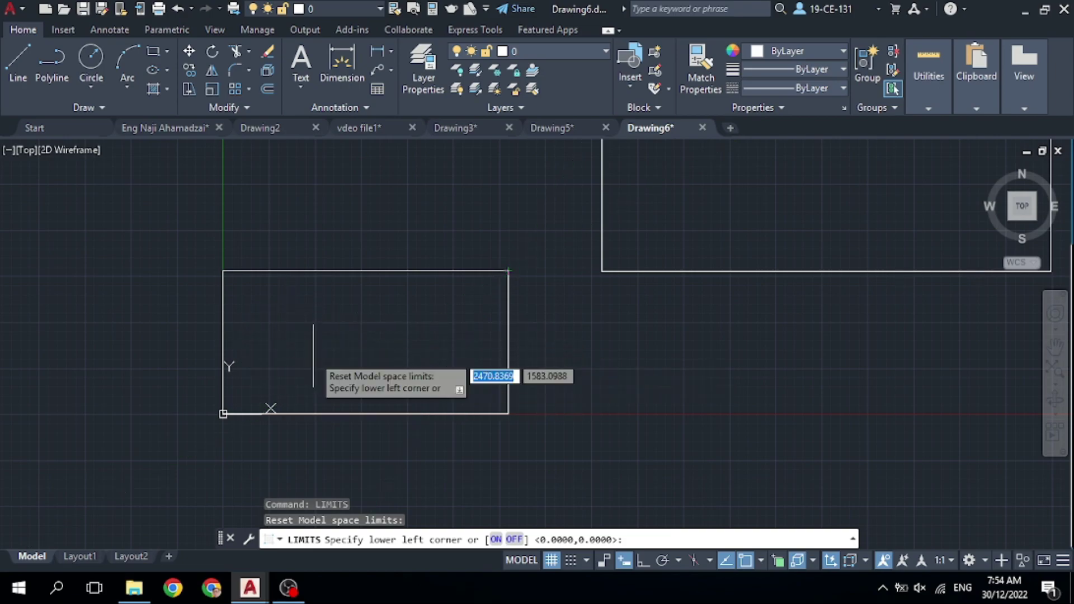
{"action": "scroll", "coordinate": [260, 361], "scroll_direction": "down", "scroll_amount": 2}
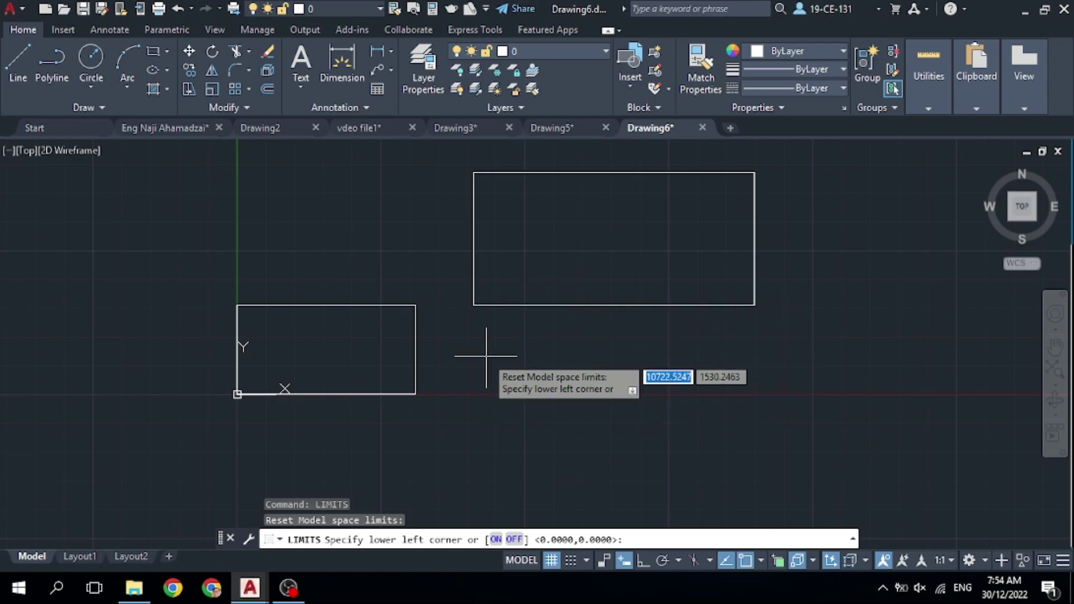
{"action": "scroll", "coordinate": [518, 260], "scroll_direction": "up", "scroll_amount": 2}
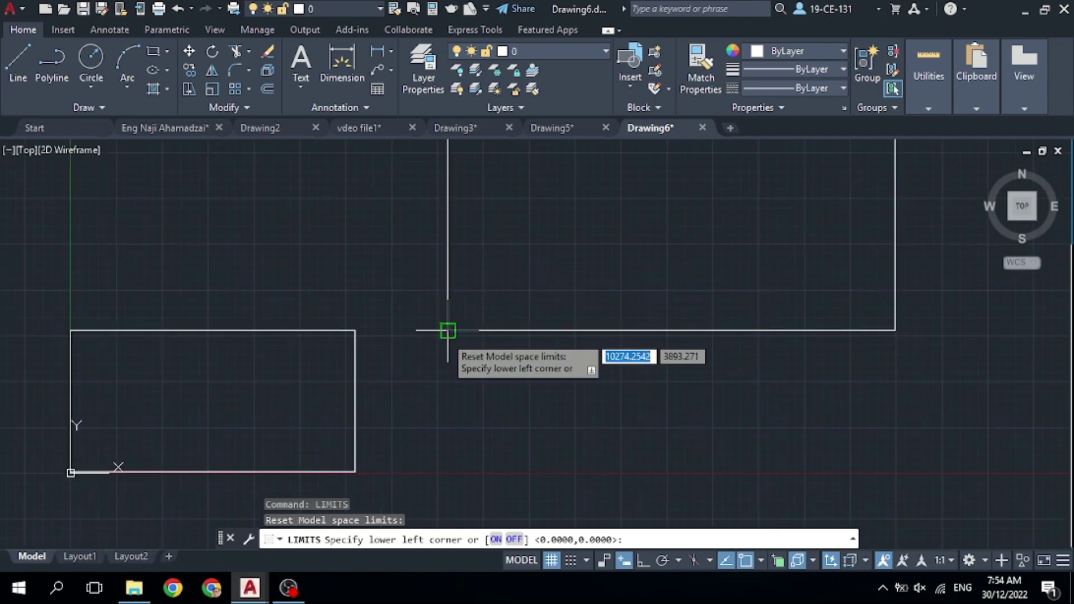
{"action": "scroll", "coordinate": [414, 359], "scroll_direction": "down", "scroll_amount": 2}
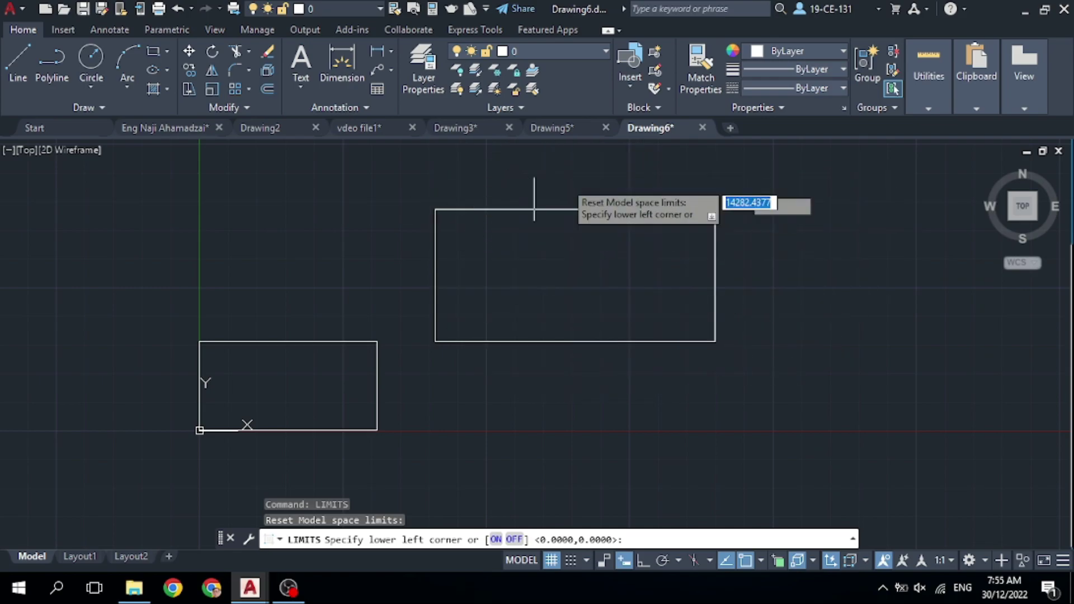
{"action": "scroll", "coordinate": [721, 235], "scroll_direction": "up", "scroll_amount": 2}
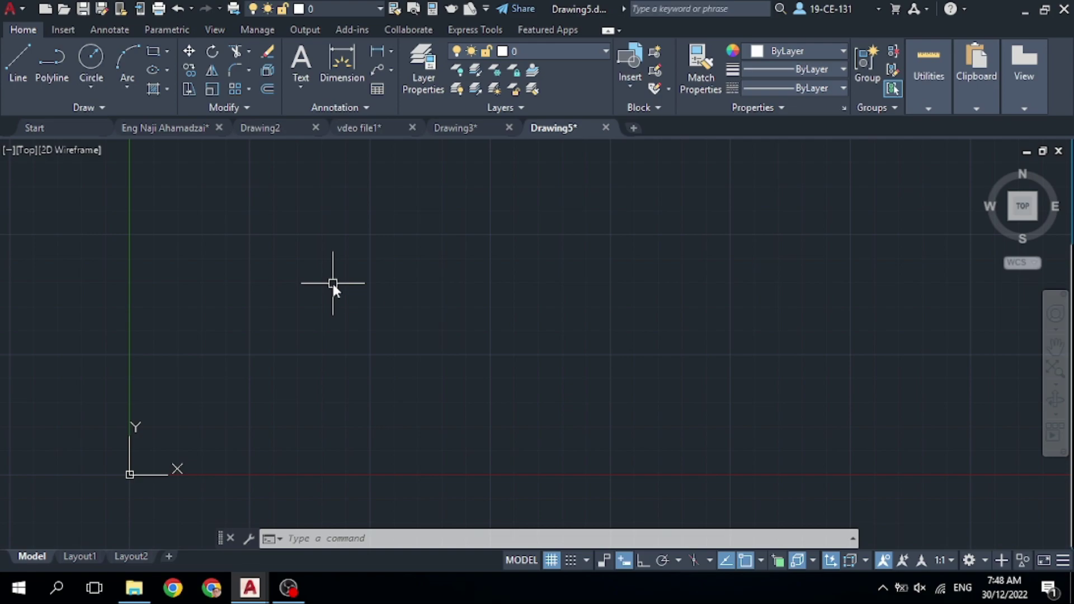
Step: Zoom to All so the whole drawing area of Drawing5 is shown
{"action": "type", "text": "z"}
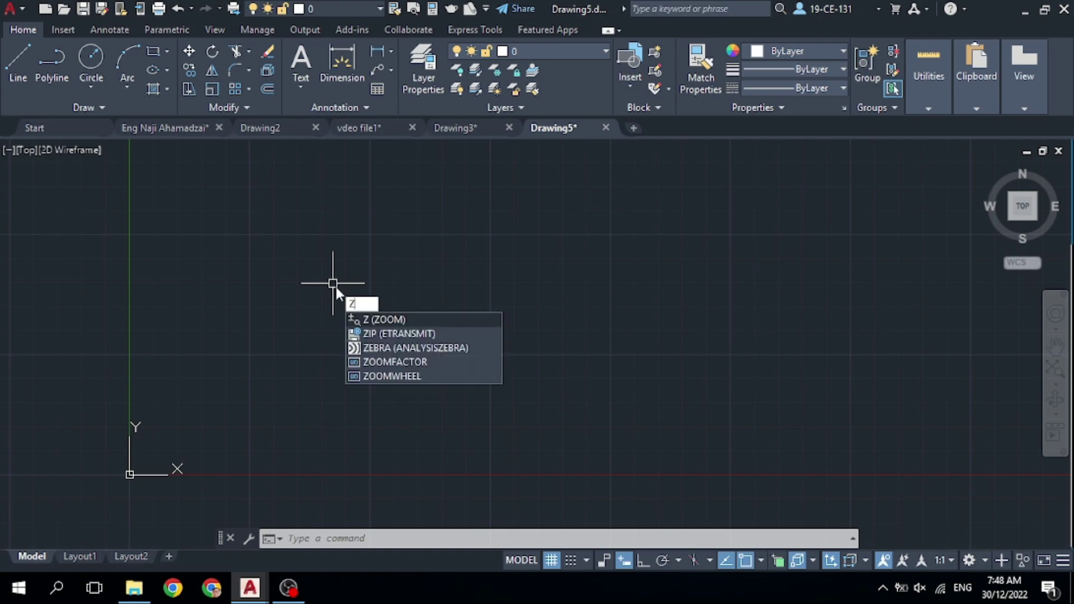
{"action": "key", "text": "Return"}
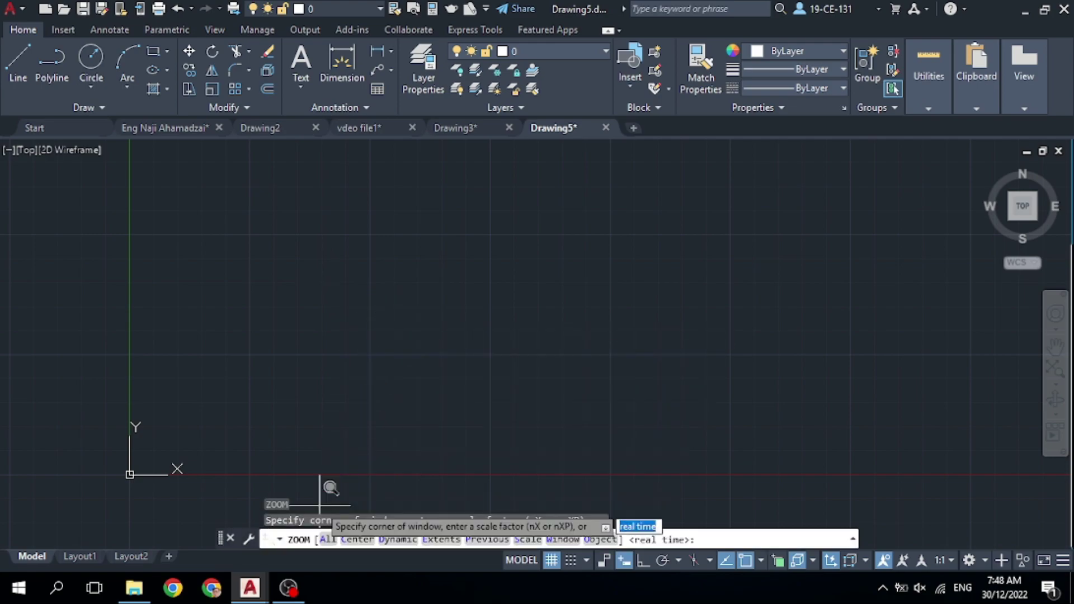
{"action": "left_click", "coordinate": [327, 539]}
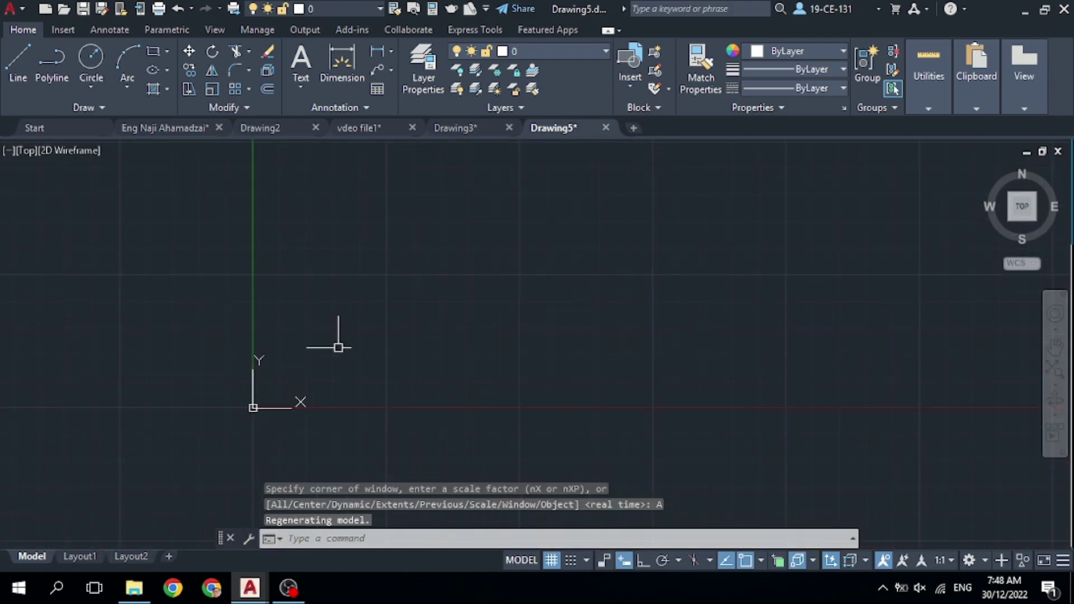
{"action": "scroll", "coordinate": [295, 376], "scroll_direction": "up", "scroll_amount": 2}
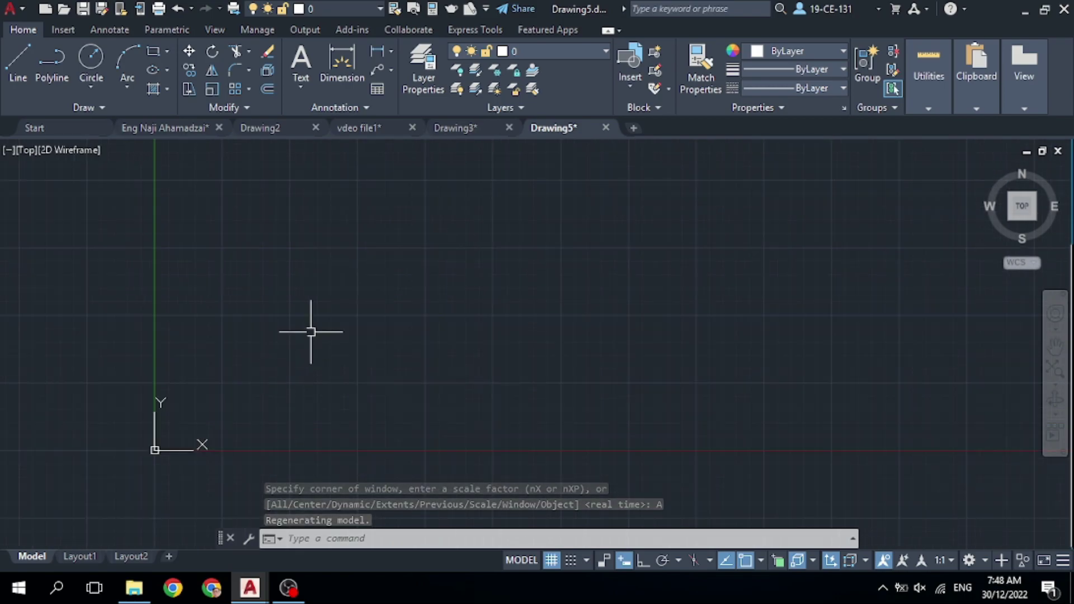
Step: Set the LIMITS lower-left corner to 0,0 and upper-right to 250,150
{"action": "type", "text": "LIm"}
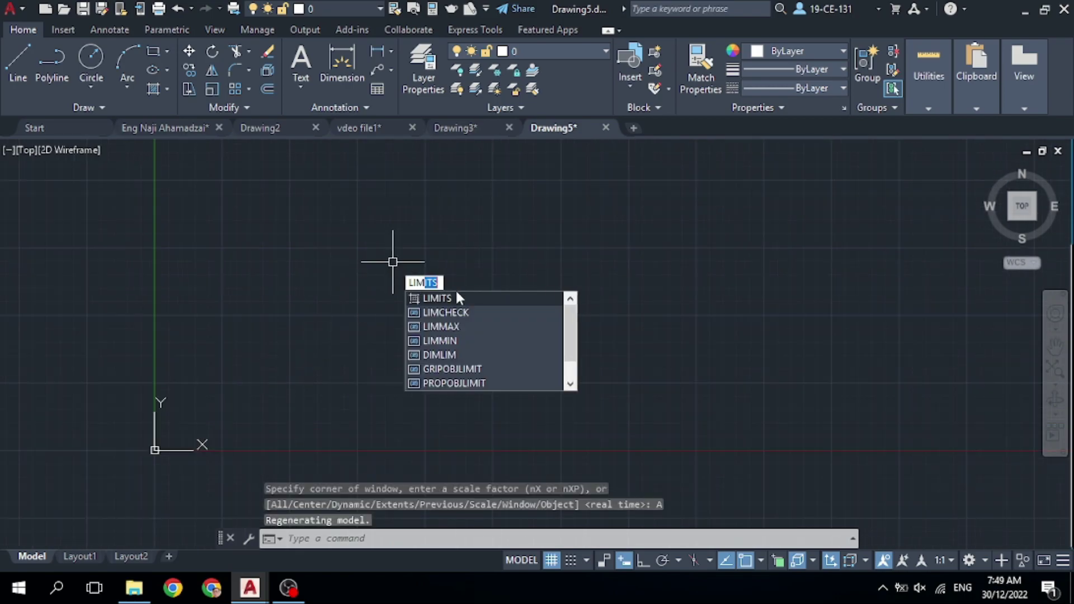
{"action": "left_click", "coordinate": [441, 297]}
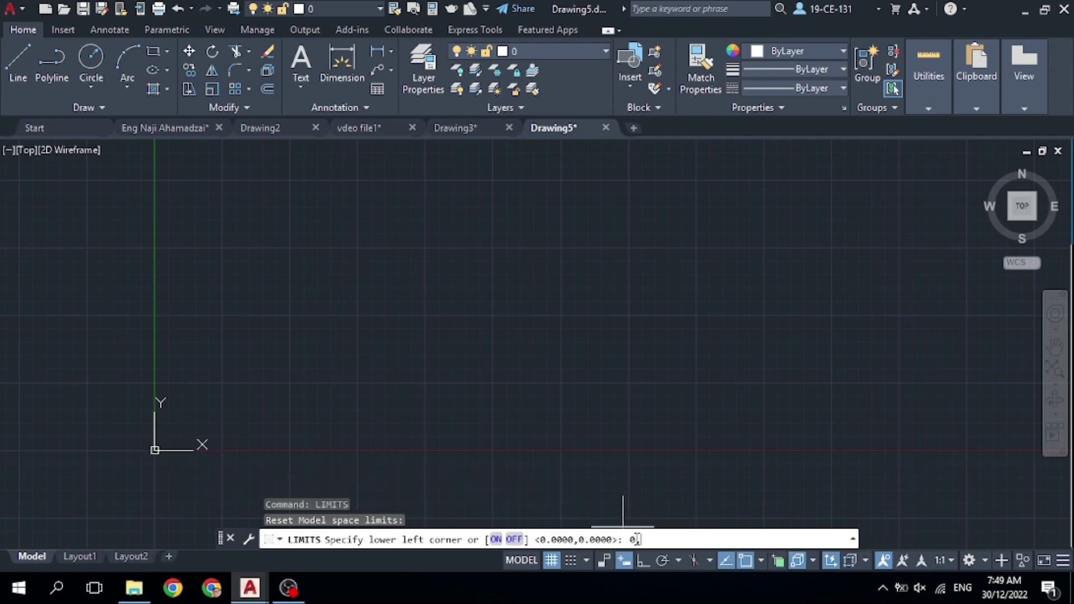
{"action": "key", "text": "Return"}
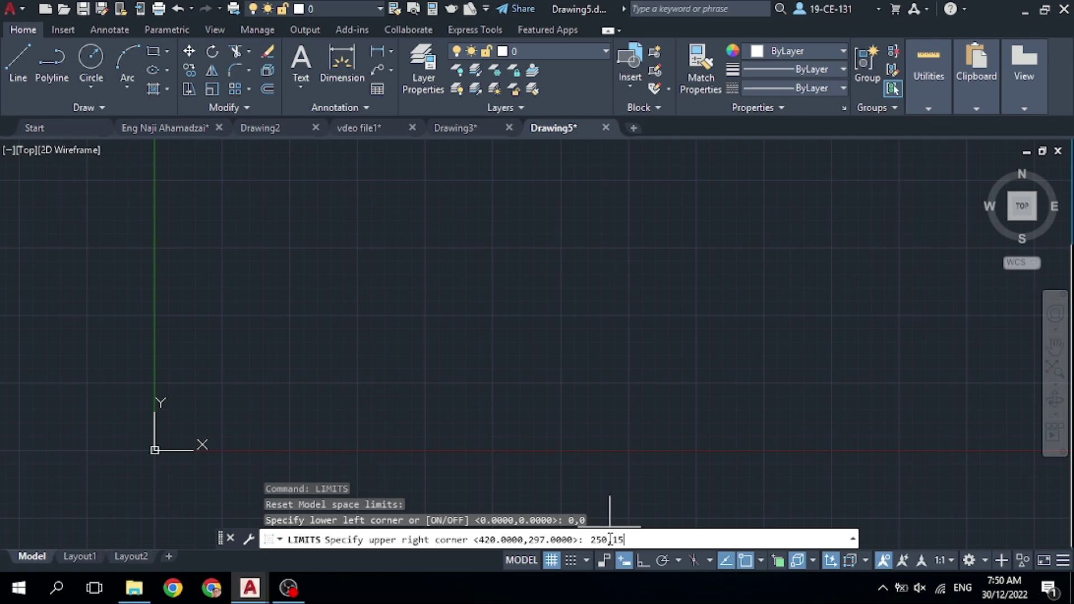
{"action": "key", "text": "Return"}
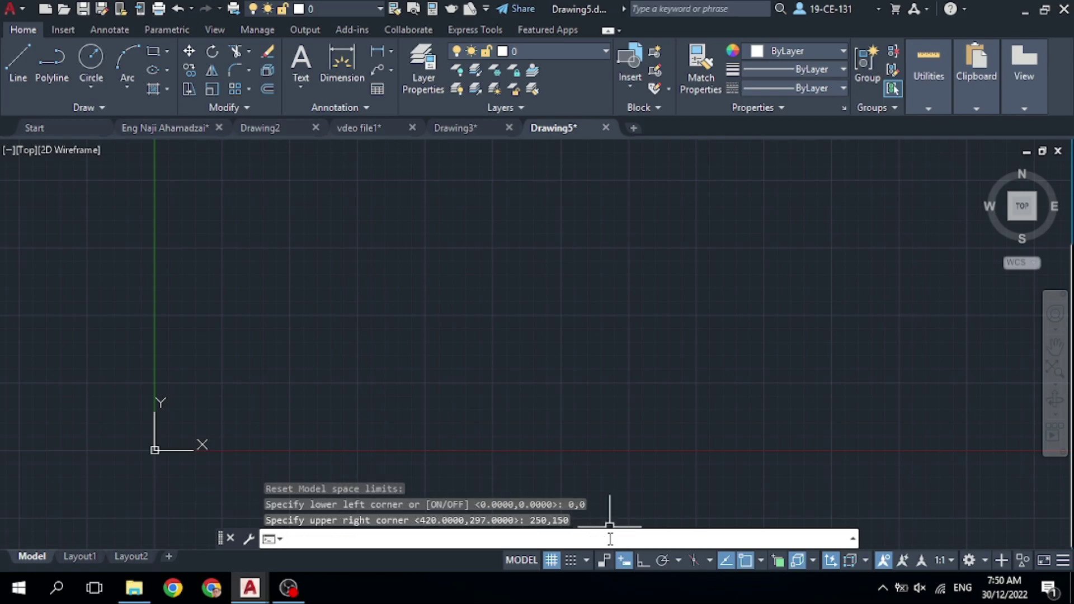
Step: Draw two connected lines forming a sideways V in the upper area, then cancel Line
{"action": "scroll", "coordinate": [198, 481], "scroll_direction": "down", "scroll_amount": 2}
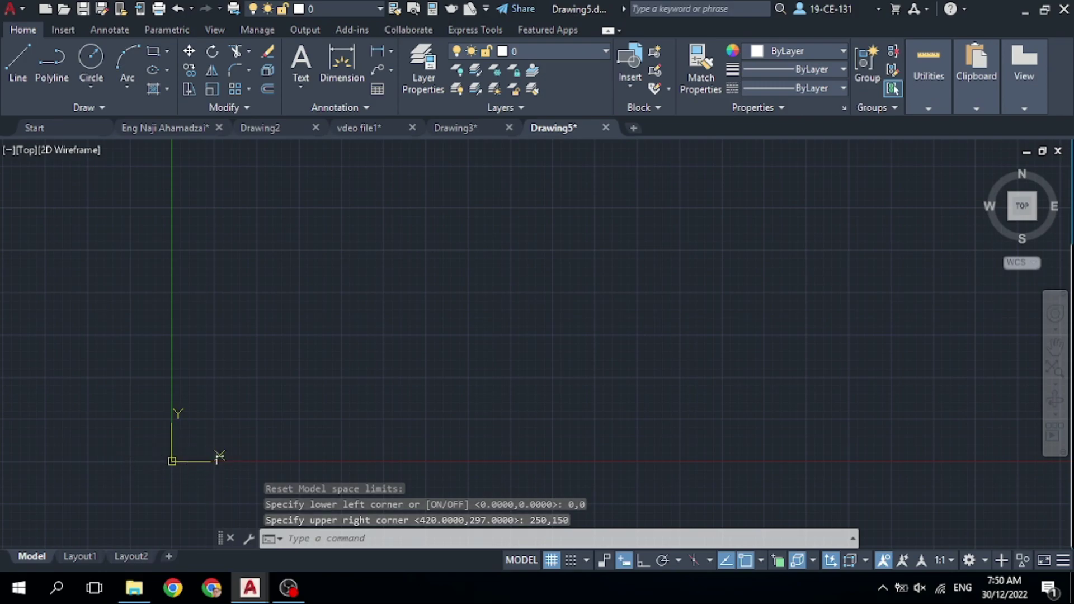
{"action": "scroll", "coordinate": [112, 441], "scroll_direction": "down", "scroll_amount": 2}
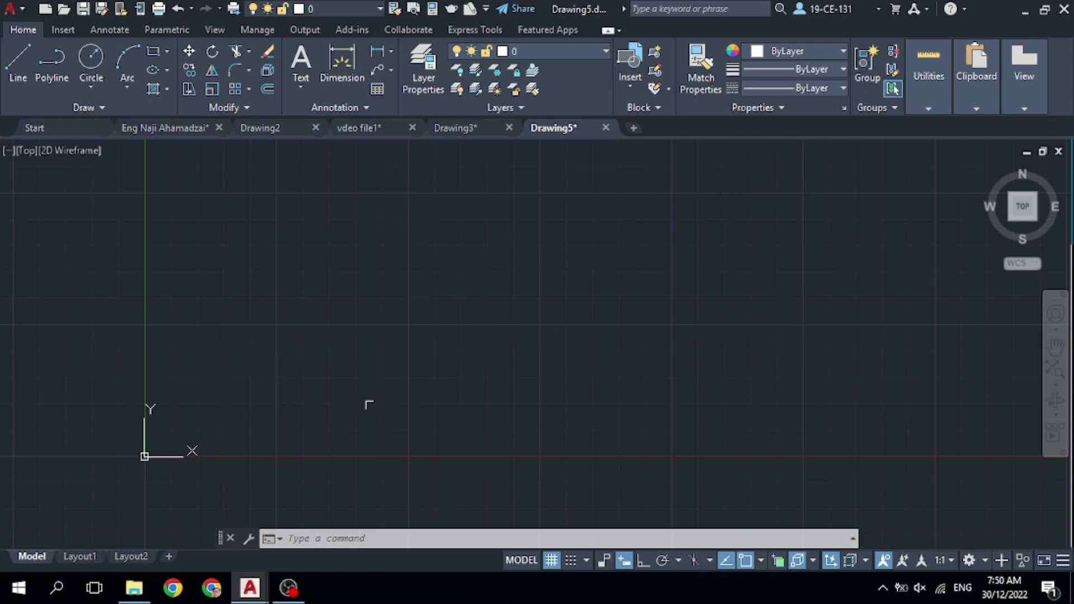
{"action": "scroll", "coordinate": [386, 367], "scroll_direction": "down", "scroll_amount": 2}
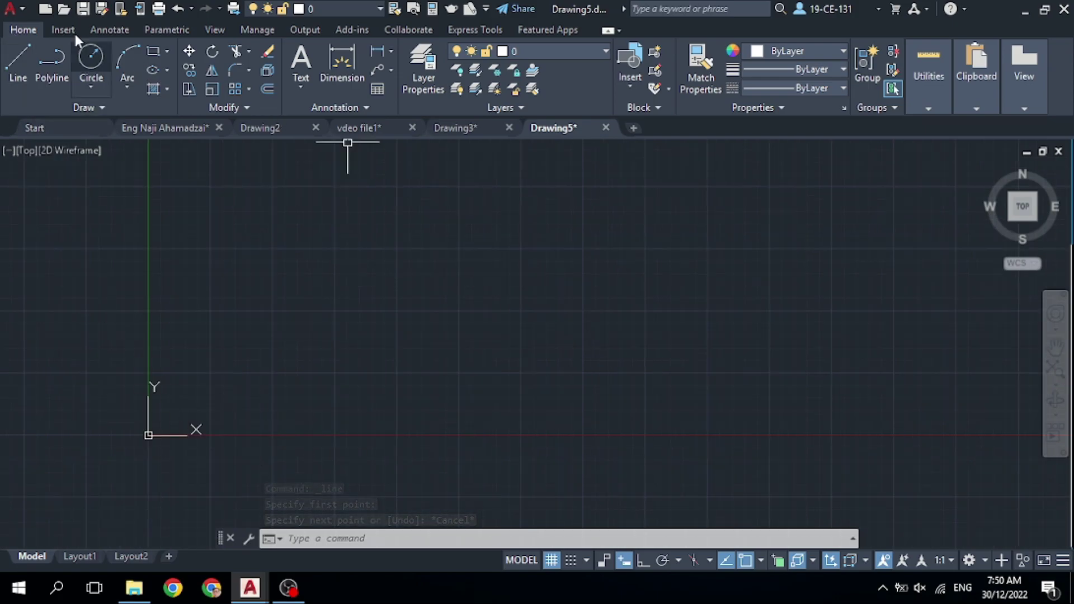
{"action": "left_click", "coordinate": [24, 63]}
{"action": "left_click", "coordinate": [767, 175]}
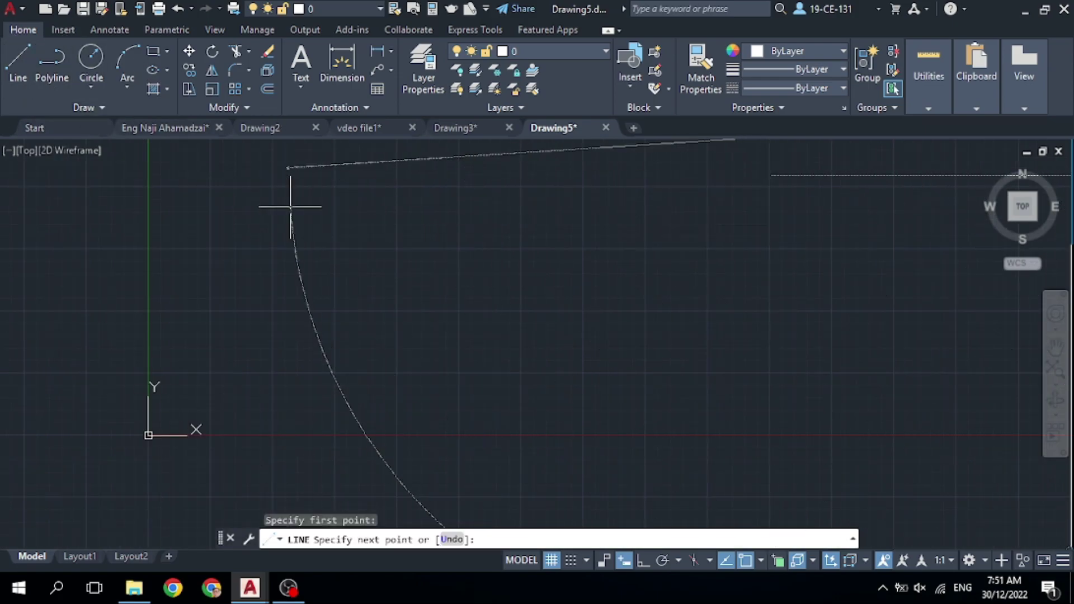
{"action": "left_click", "coordinate": [291, 207]}
{"action": "left_click", "coordinate": [725, 335]}
{"action": "right_click", "coordinate": [774, 213]}
{"action": "left_click", "coordinate": [806, 243]}
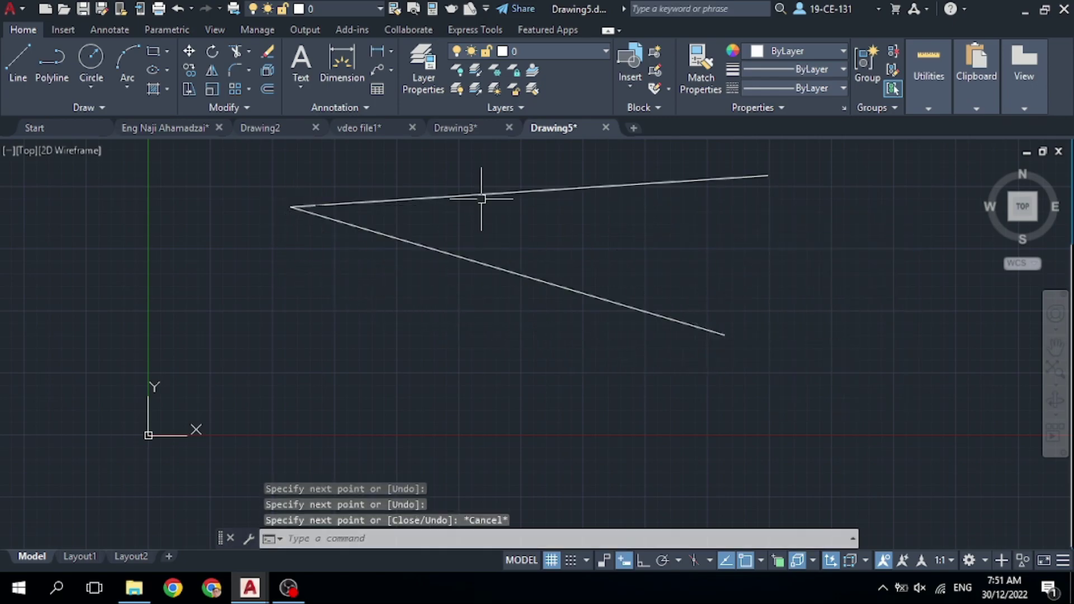
{"action": "scroll", "coordinate": [185, 416], "scroll_direction": "up", "scroll_amount": 5}
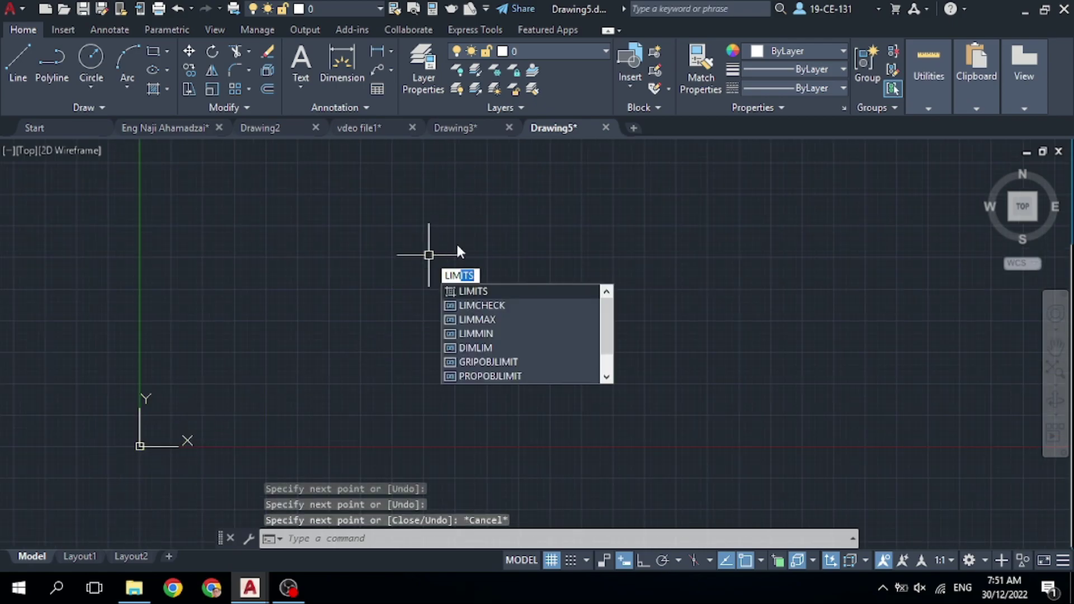
Step: Turn limits checking ON and confirm a far-off line start point is rejected as outside limits
{"action": "left_click", "coordinate": [475, 291]}
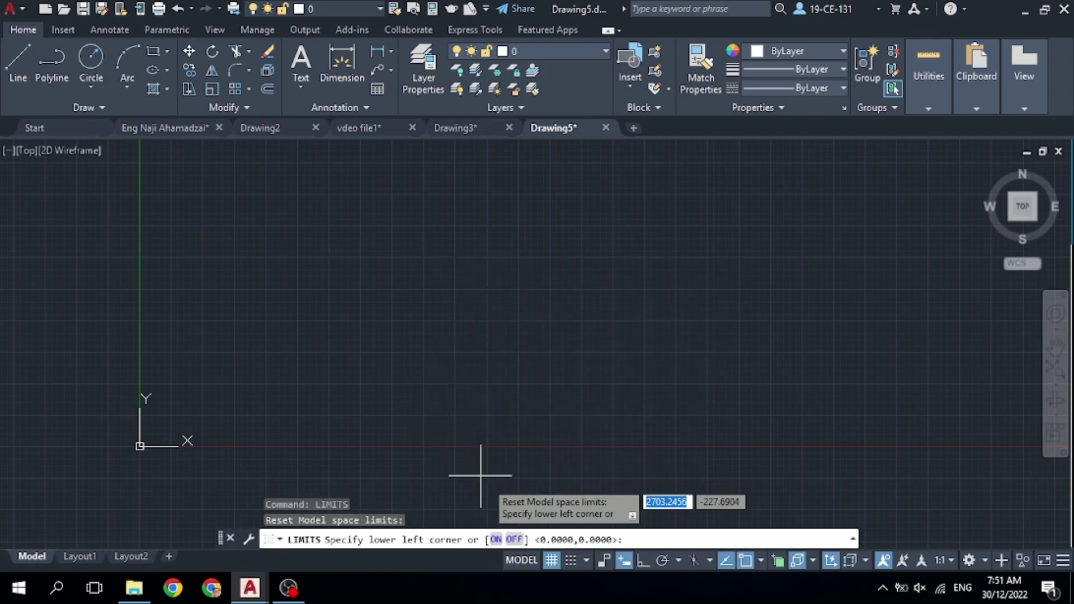
{"action": "left_click", "coordinate": [496, 540]}
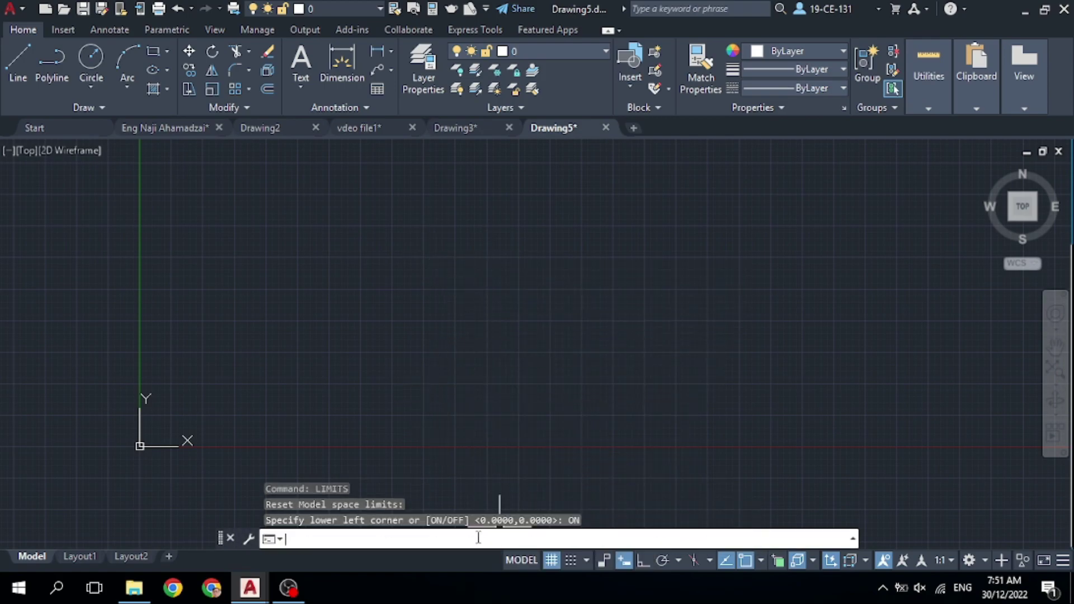
{"action": "scroll", "coordinate": [224, 408], "scroll_direction": "down", "scroll_amount": 3}
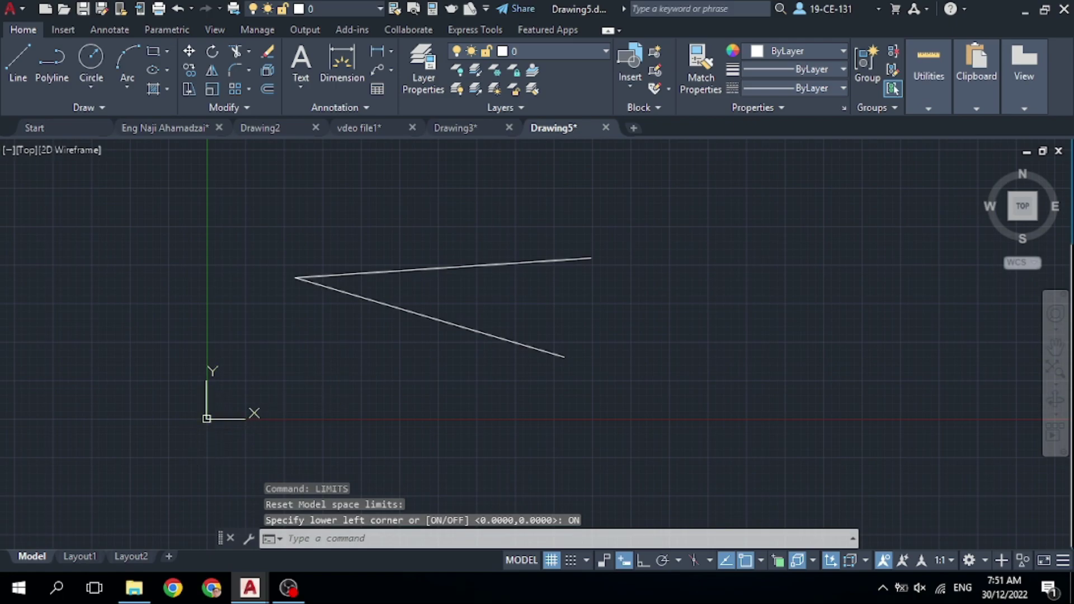
{"action": "scroll", "coordinate": [301, 382], "scroll_direction": "up", "scroll_amount": 2}
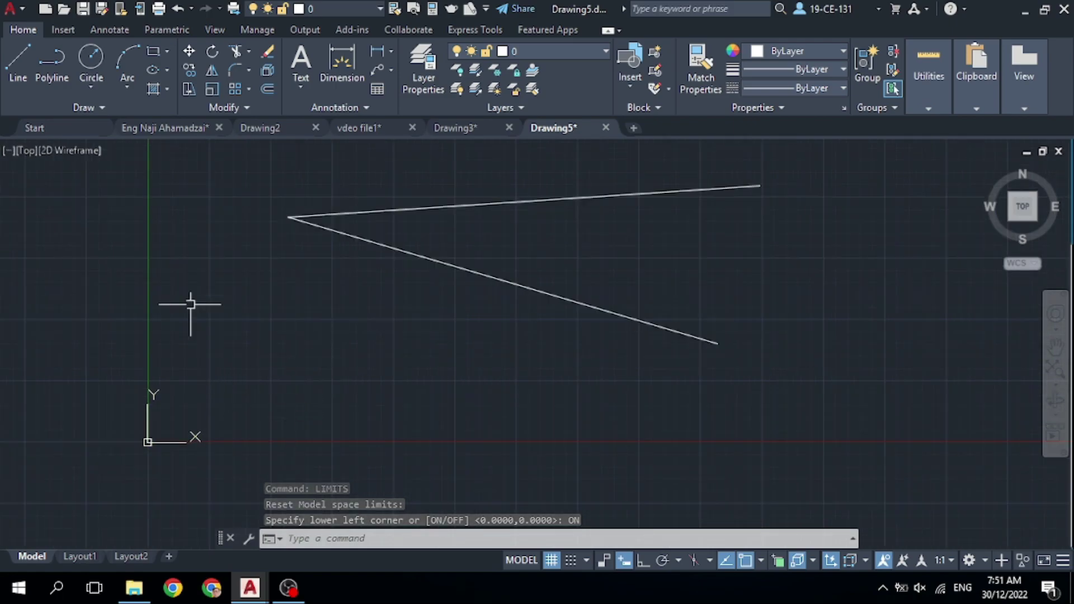
{"action": "left_click", "coordinate": [19, 76]}
{"action": "left_click", "coordinate": [598, 304]}
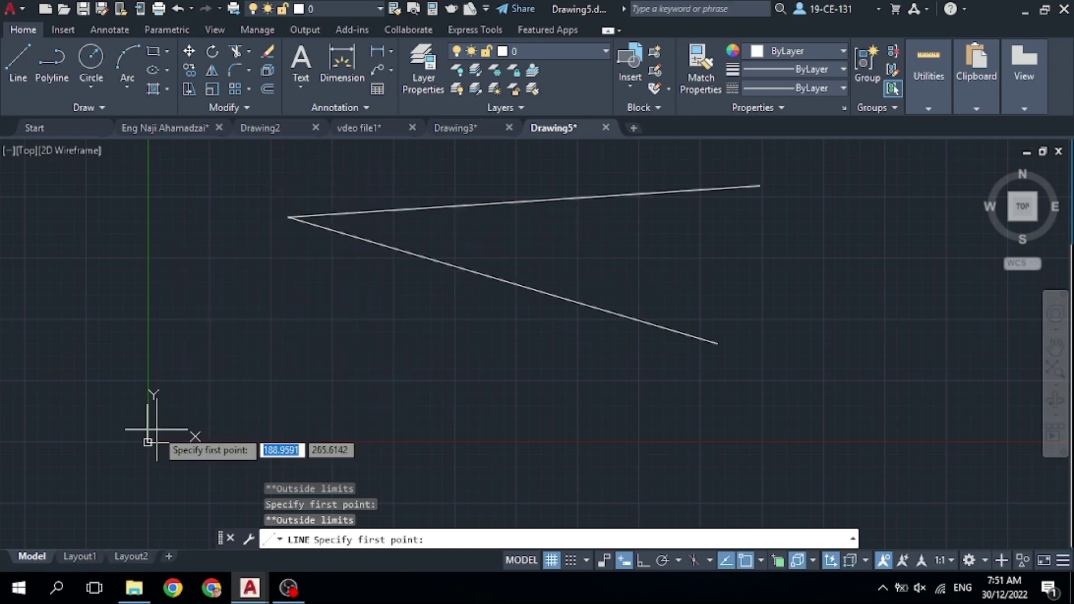
Step: Zoom near the origin and draw a zigzag line through seven vertices starting there
{"action": "scroll", "coordinate": [158, 442], "scroll_direction": "up", "scroll_amount": 10}
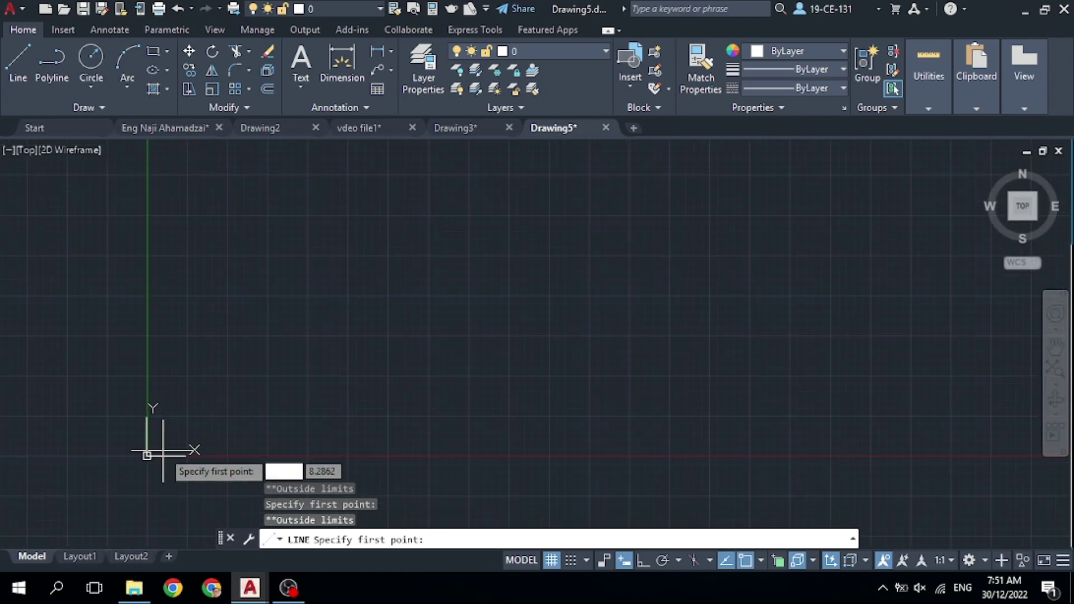
{"action": "left_click", "coordinate": [119, 465]}
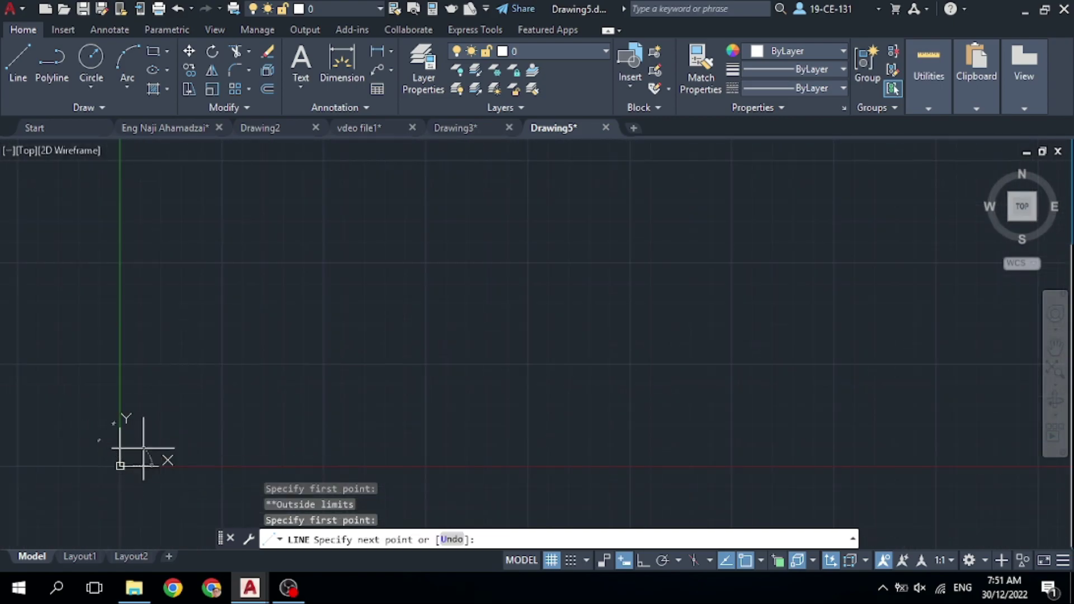
{"action": "left_click", "coordinate": [232, 315]}
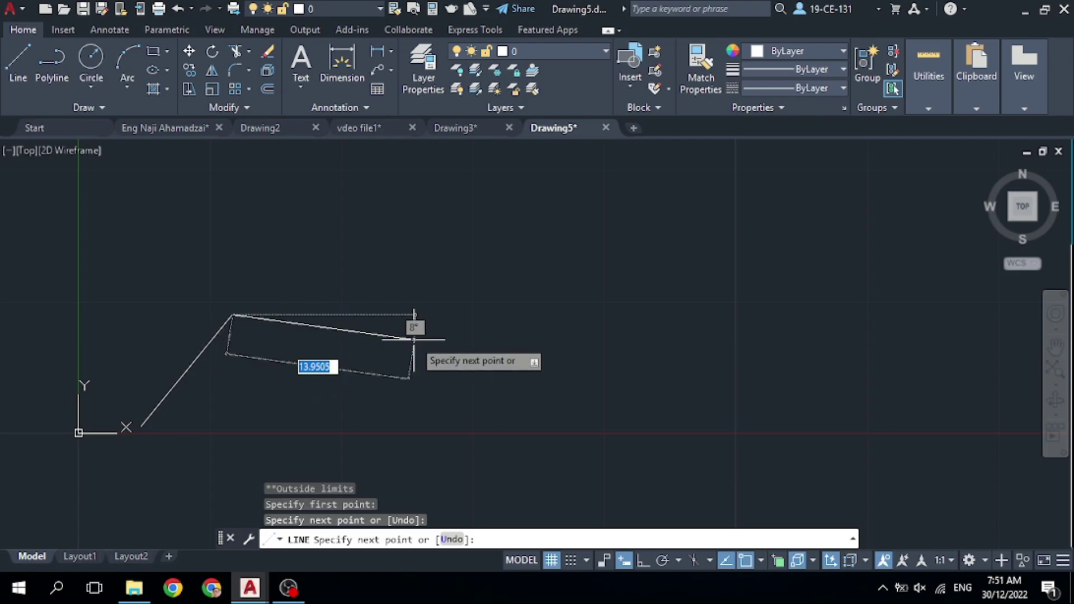
{"action": "left_click", "coordinate": [414, 339]}
{"action": "left_click", "coordinate": [583, 266]}
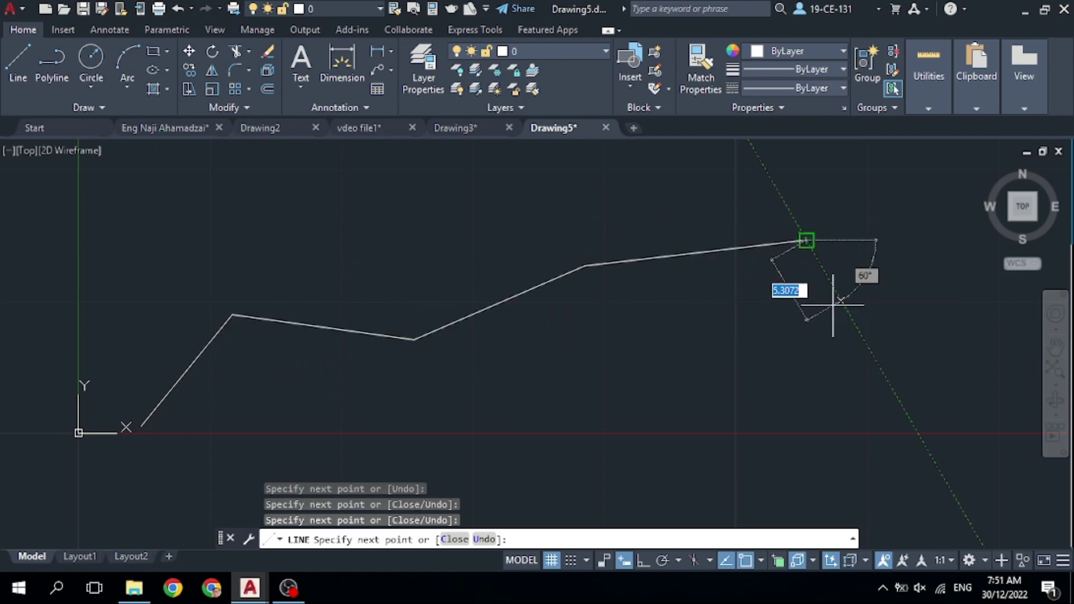
{"action": "left_click", "coordinate": [744, 364]}
{"action": "scroll", "coordinate": [474, 350], "scroll_direction": "down", "scroll_amount": 8}
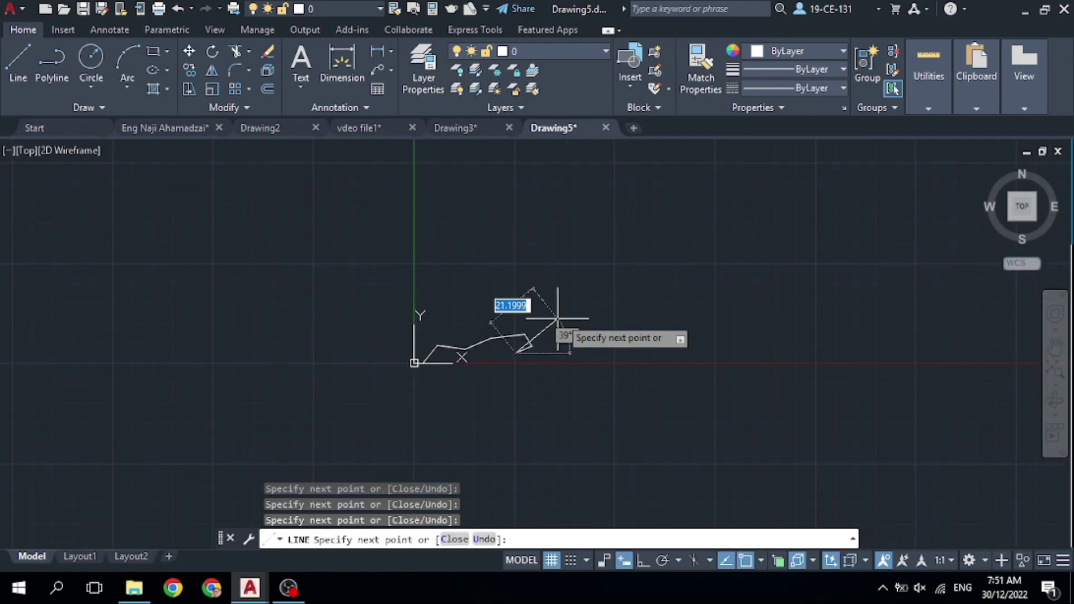
{"action": "left_click", "coordinate": [755, 232]}
{"action": "left_click", "coordinate": [794, 313]}
{"action": "scroll", "coordinate": [494, 351], "scroll_direction": "down", "scroll_amount": 9}
Step: Try two vertices outside the limits (refused), then pan and add three more vertices
{"action": "left_click", "coordinate": [792, 246]}
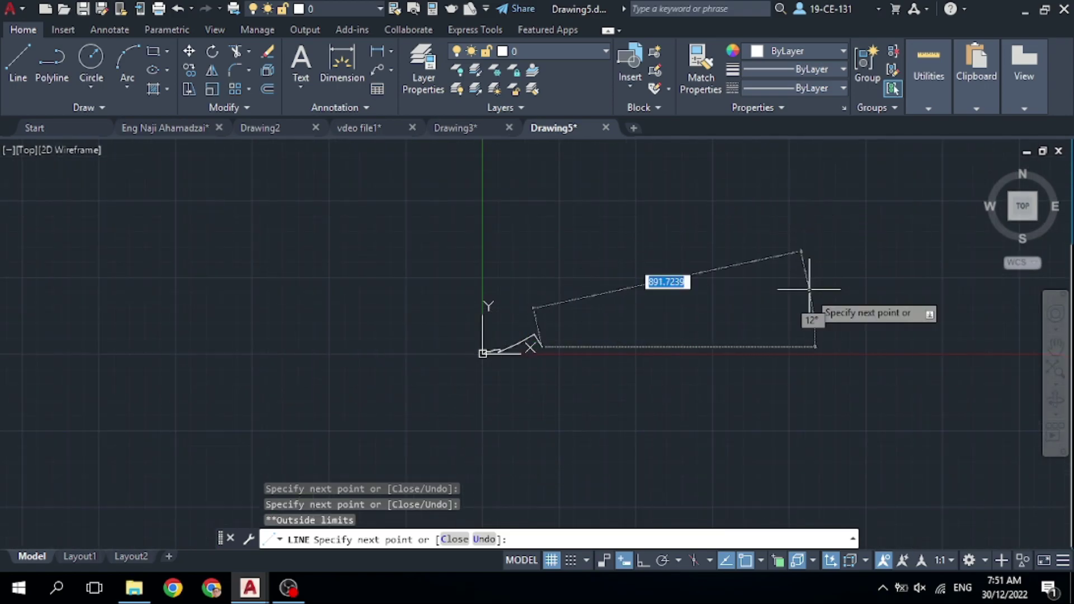
{"action": "left_click", "coordinate": [738, 241]}
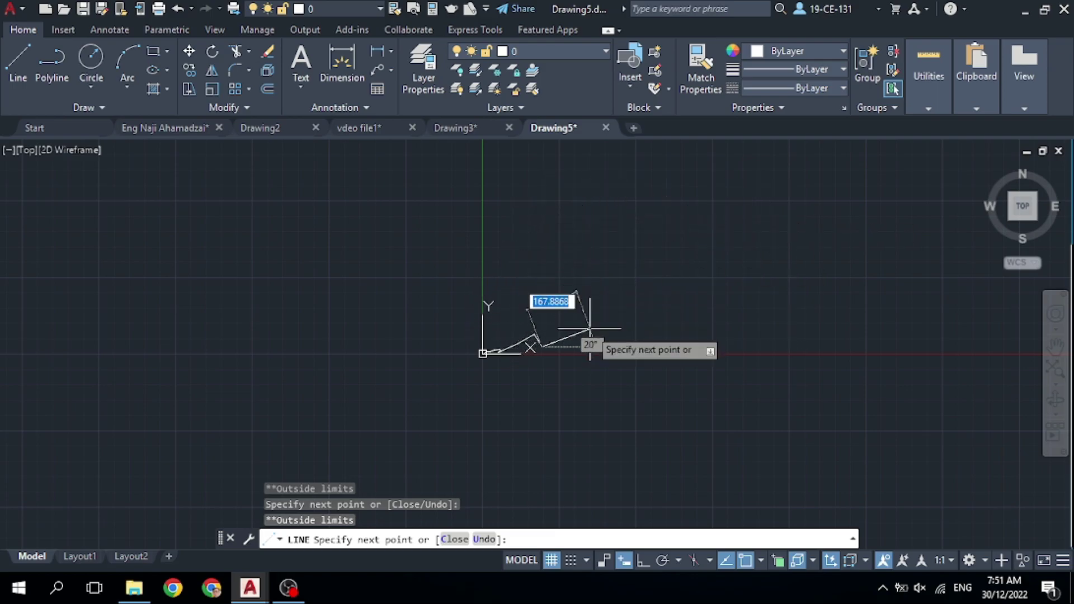
{"action": "middle_click_drag", "start_coordinate": [539, 336], "coordinate": [434, 298]}
{"action": "left_click", "coordinate": [497, 273]}
{"action": "left_click", "coordinate": [507, 268]}
{"action": "left_click", "coordinate": [528, 298]}
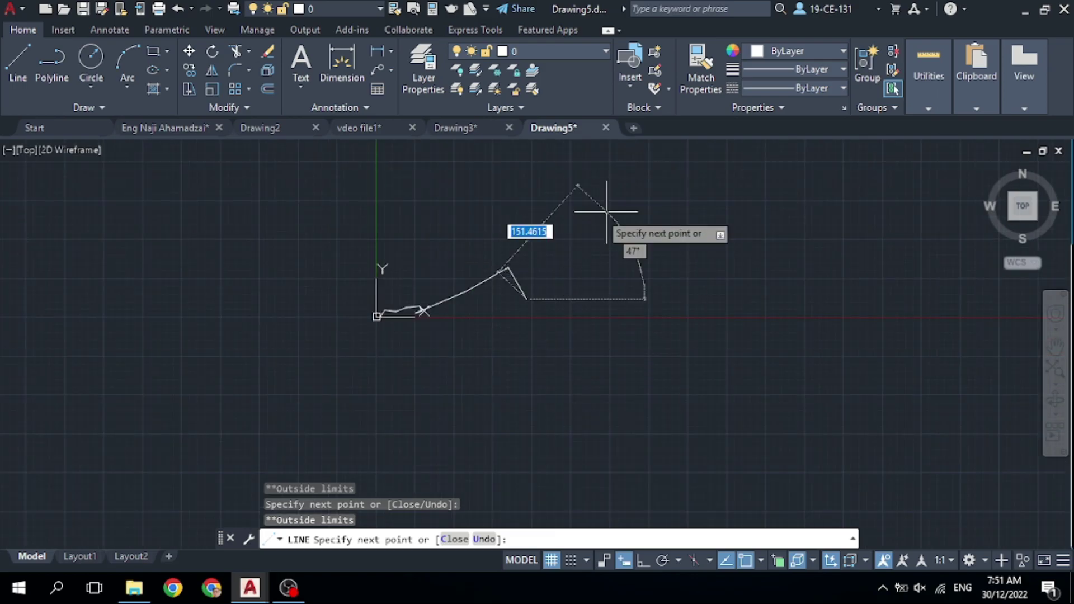